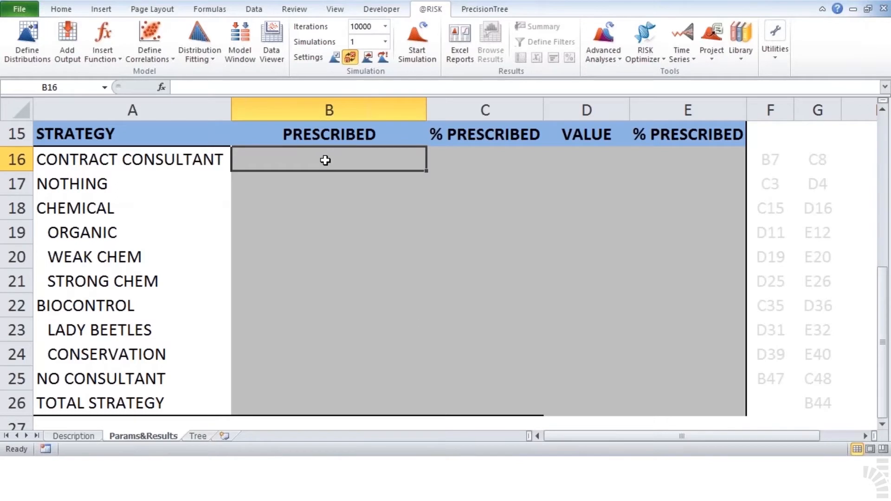
Enter =IF(Tree!B7,1,0) as the PRESCRIBED formula for CONTRACT CONSULTANT in B16, referencing the Contract branch on the Tree sheet.
text(=IF()
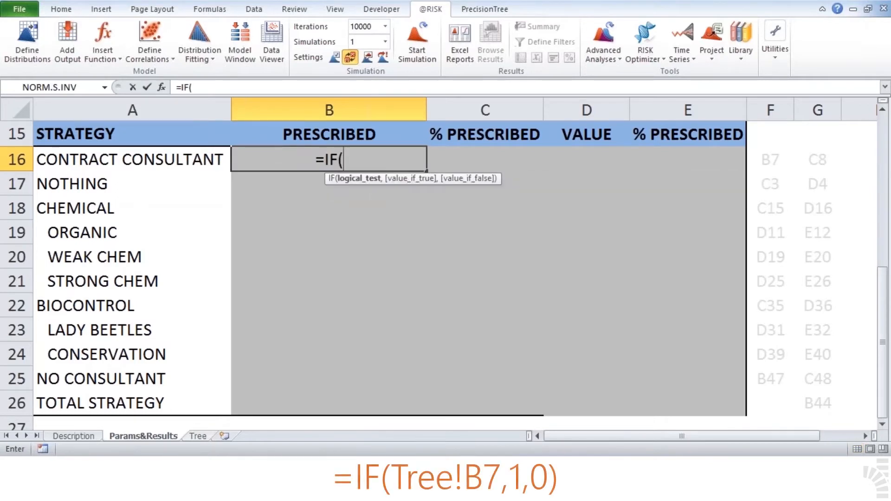
click(198, 435)
scroll(182, 296, up, 9)
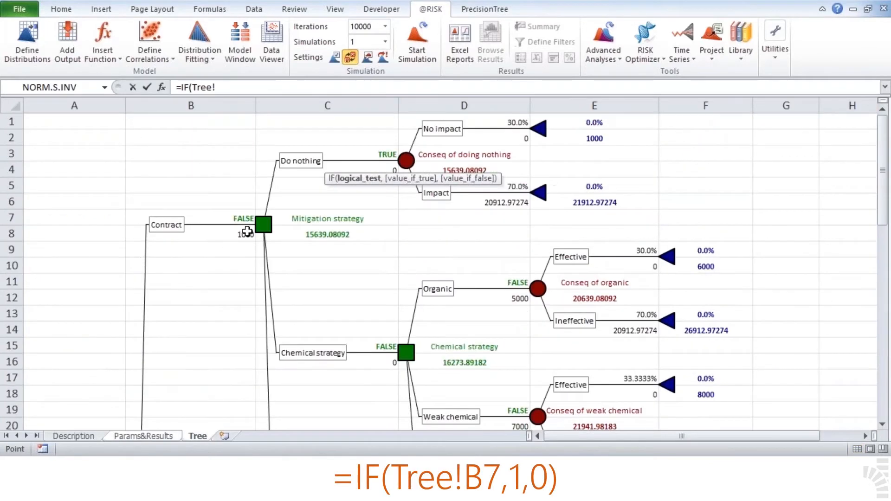
click(239, 219)
text(,1,0)
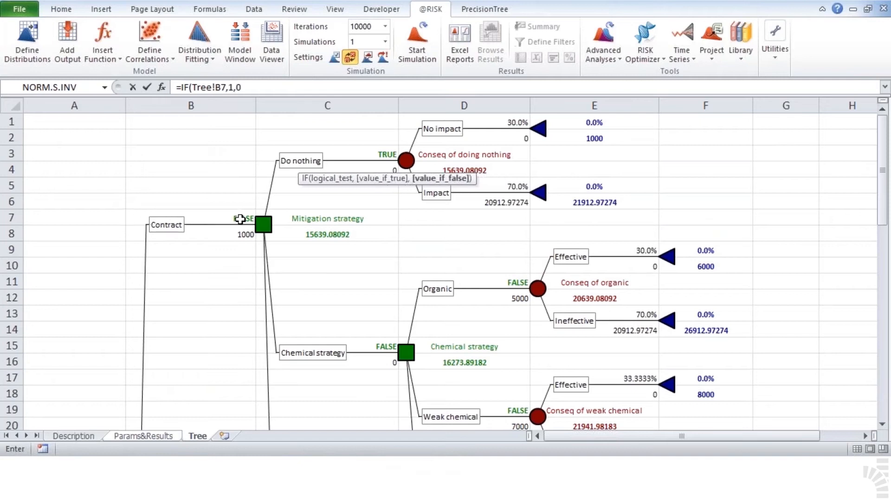
key(Return)
key(F2)
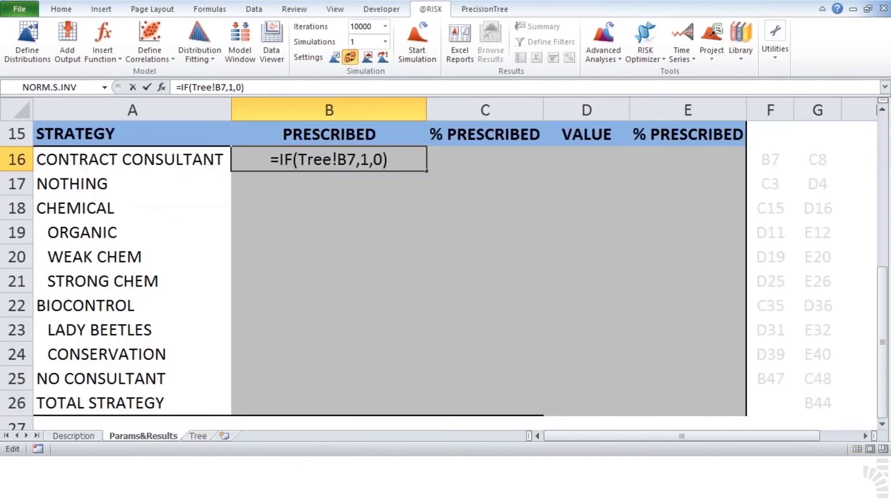
key(Escape)
Copy the B16 formula down the PRESCRIBED column through the NO CONSULTANT row, B25.
key(ctrl+c)
key(shift+Down)
key(shift+Down)
key(shift+Down)
key(shift+Down)
key(shift+Down)
key(shift+Down)
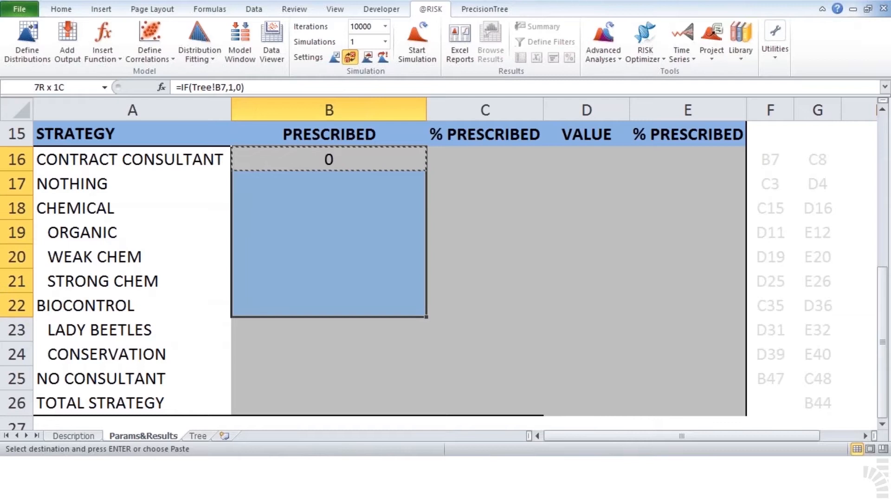
key(shift+Down)
key(shift+Down)
key(shift+Down)
key(Return)
Change the NOTHING formula in B17 to reference Tree!C3.
key(Down)
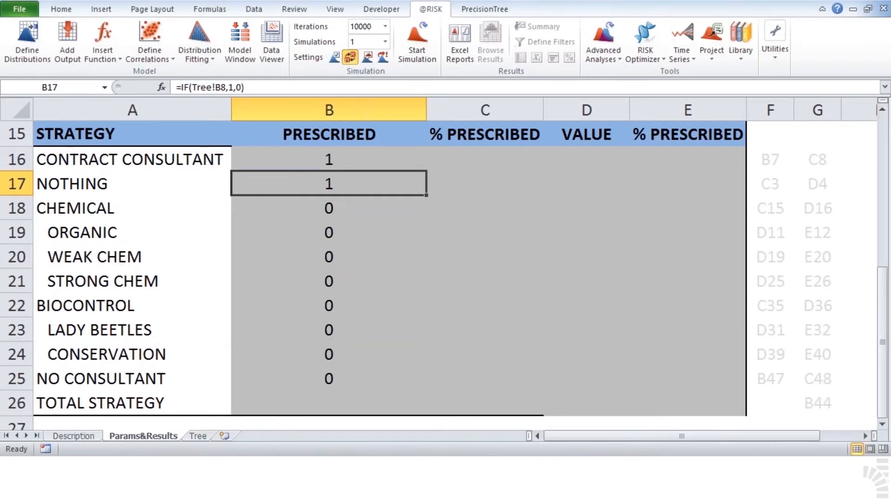
key(F2)
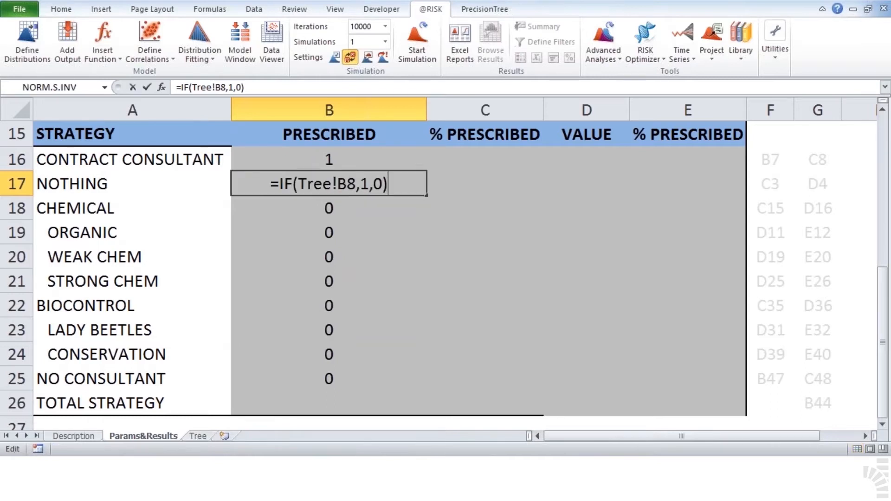
key(Left)
key(Left)
key(Left)
key(Left)
key(Left)
key(BackSpace)
key(BackSpace)
text(C3)
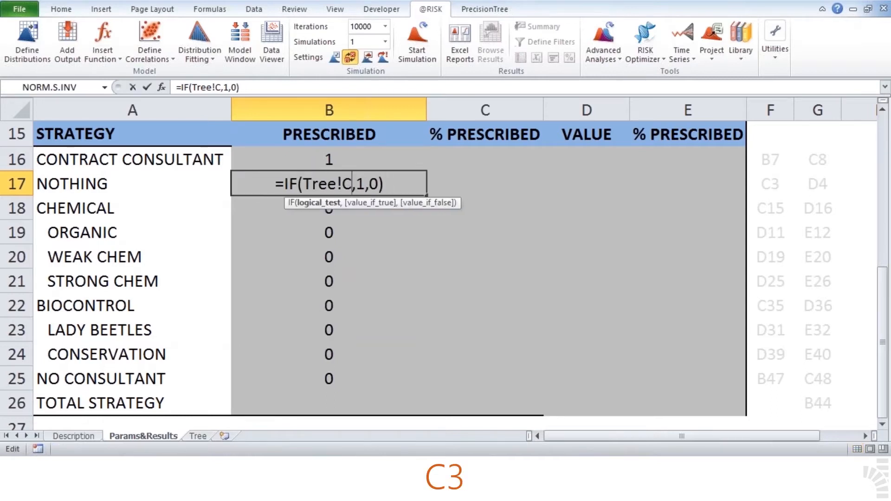
key(Return)
Change the CHEMICAL formula in B18 to reference Tree!C15.
key(Down)
key(F2)
key(Left)
key(Left)
key(Left)
key(Left)
key(Left)
key(BackSpace)
key(BackSpace)
text(C15)
key(Return)
Change the ORGANIC formula in B19 to reference Tree!D11.
key(F2)
key(Left)
key(Left)
key(Left)
key(Left)
key(Left)
key(BackSpace)
key(BackSpace)
key(BackSpace)
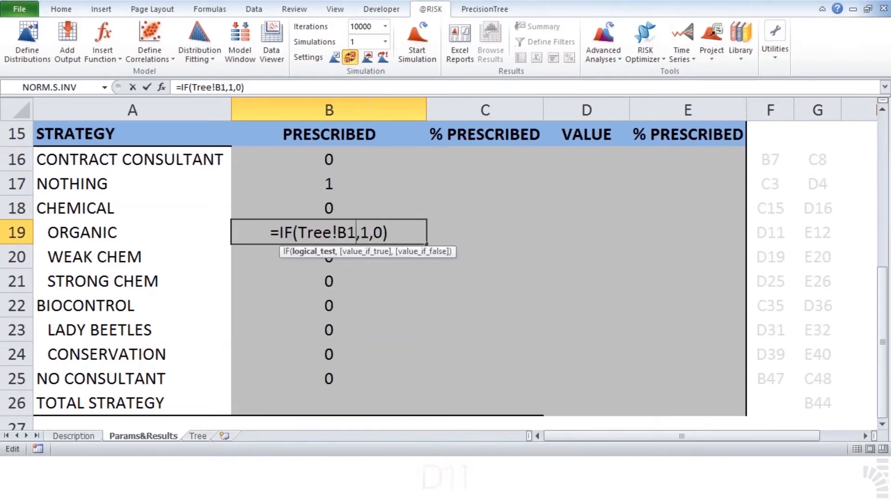
text(D11)
key(Return)
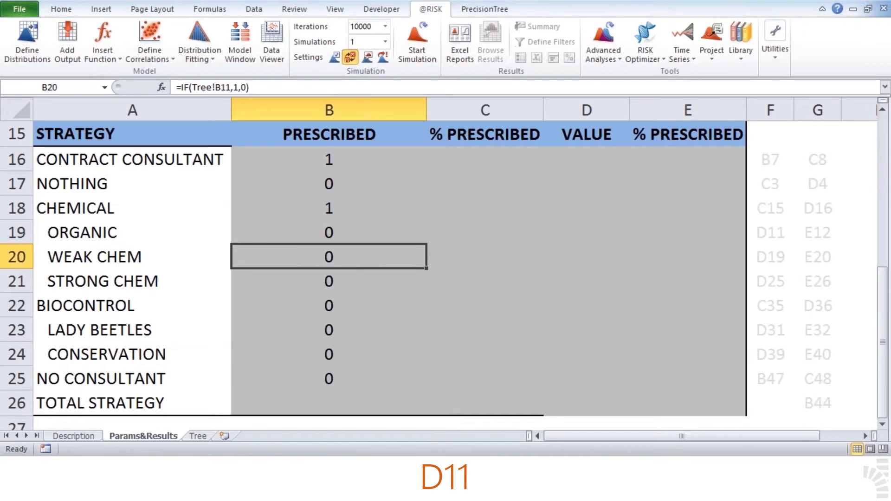
Change the WEAK CHEM formula in B20 to reference Tree!D19.
key(F2)
key(Left)
key(Left)
key(Left)
key(Left)
key(Left)
key(BackSpace)
key(BackSpace)
key(BackSpace)
text(D19)
key(Return)
Change the STRONG CHEM formula in B21 to reference Tree!D25.
key(F2)
key(Left)
key(Left)
key(Left)
key(Left)
key(Left)
key(BackSpace)
key(BackSpace)
key(BackSpace)
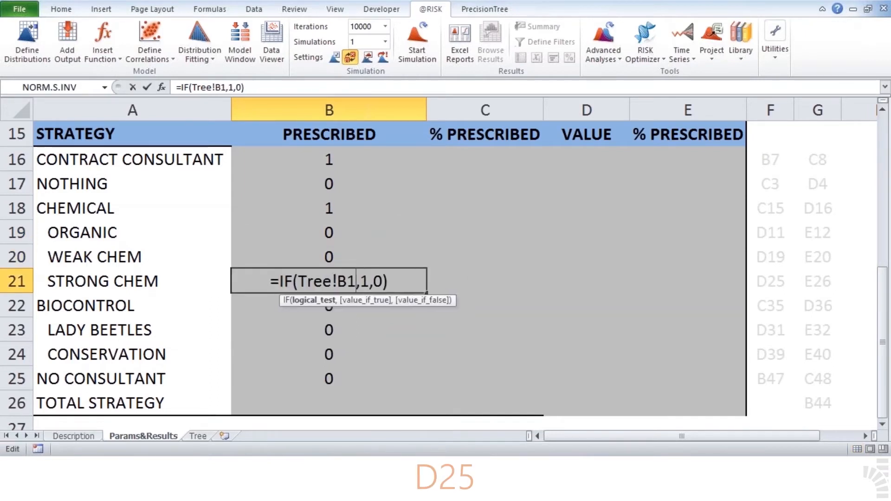
text(D25)
key(Return)
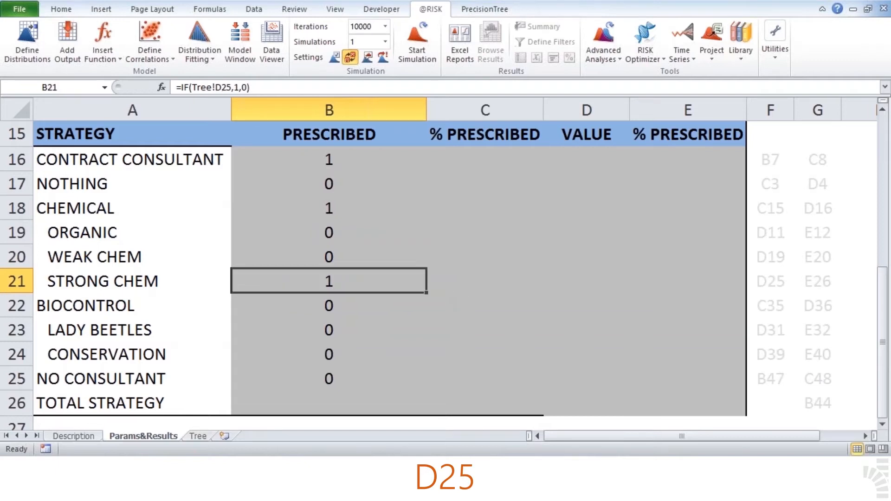
Change the BIOCONTROL formula in B22 to reference Tree!C35.
key(F2)
key(Left)
key(Left)
key(Left)
key(Left)
key(Left)
key(BackSpace)
key(BackSpace)
key(BackSpace)
text(C35)
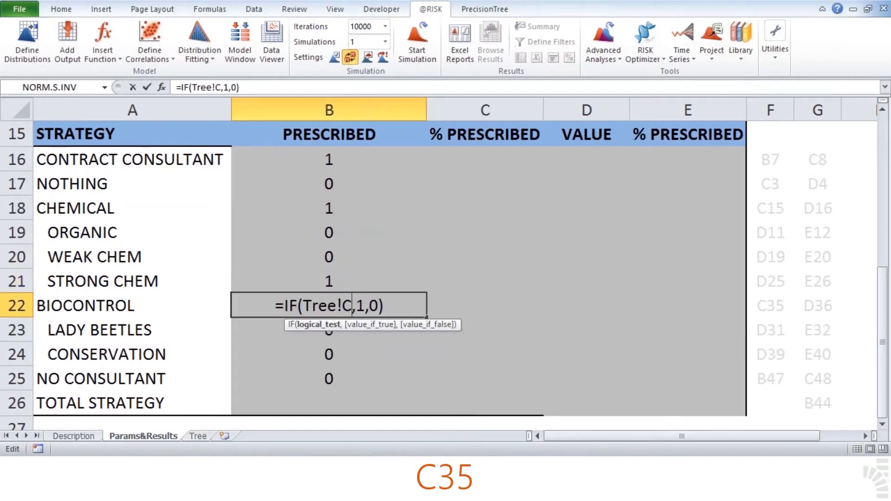
key(Return)
Change the LADY BEETLES formula in B23 to reference Tree!D31.
key(F2)
key(Left)
key(Left)
key(Left)
key(Left)
key(Left)
key(BackSpace)
key(BackSpace)
key(BackSpace)
text(D31)
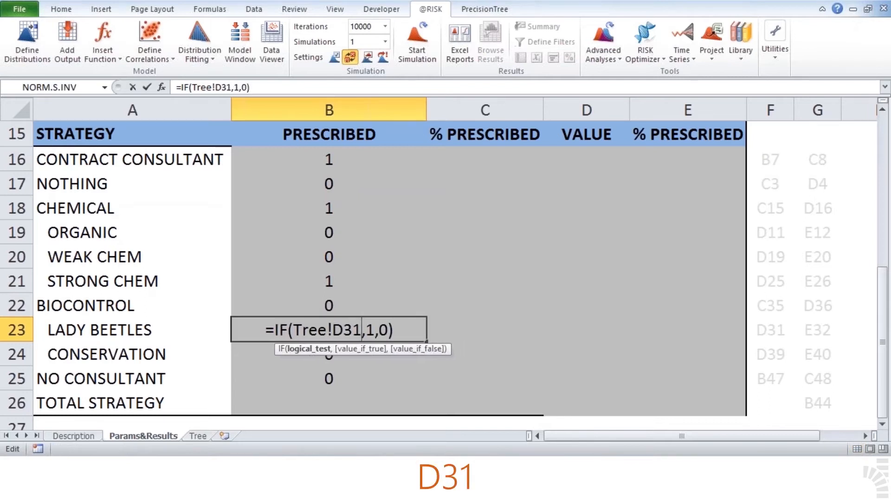
key(Return)
Change the CONSERVATION formula in B24 to reference Tree!D39.
key(F2)
key(Left)
key(Left)
key(Left)
key(Left)
key(Left)
key(BackSpace)
key(BackSpace)
key(BackSpace)
text(D39)
key(ctrl+Return)
Change the NO CONSULTANT formula in B25 to reference Tree!B47.
key(Down)
key(F2)
key(Left)
key(Left)
key(Left)
key(Left)
key(Left)
key(BackSpace)
key(BackSpace)
text(47)
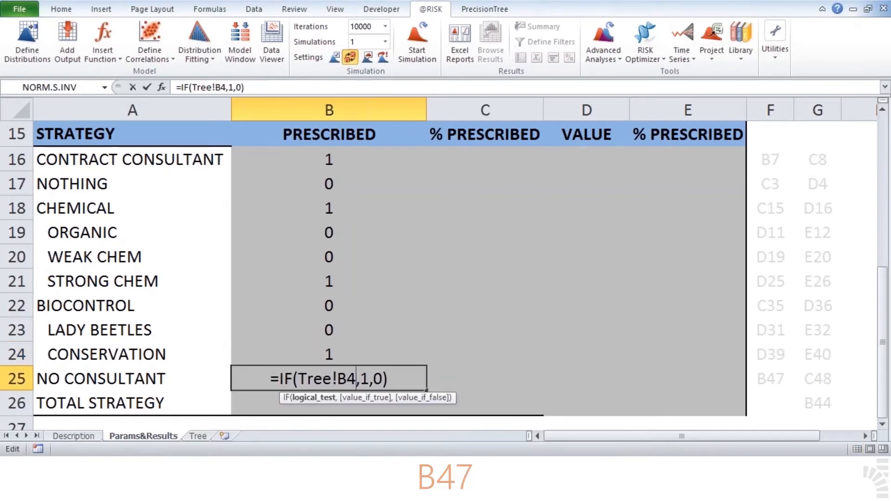
key(ctrl+Return)
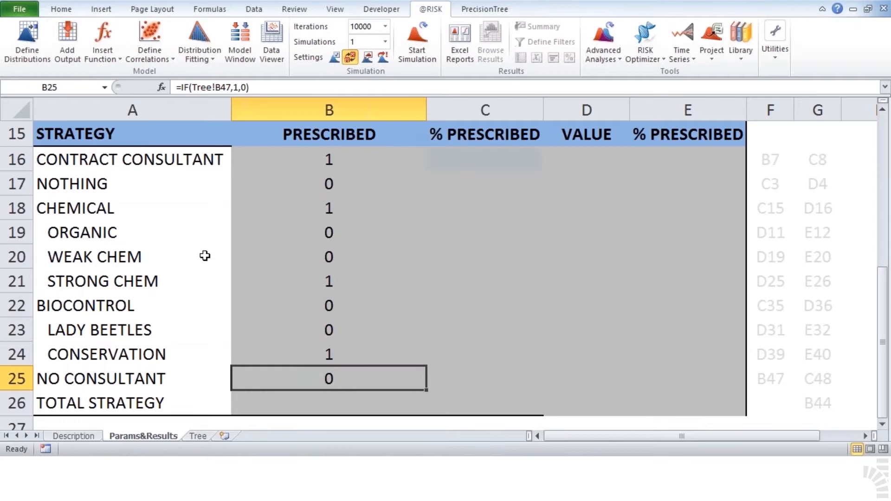
Enter =RiskMean(B16) in C16 of the % PRESCRIBED column and copy it down through C25.
click(474, 160)
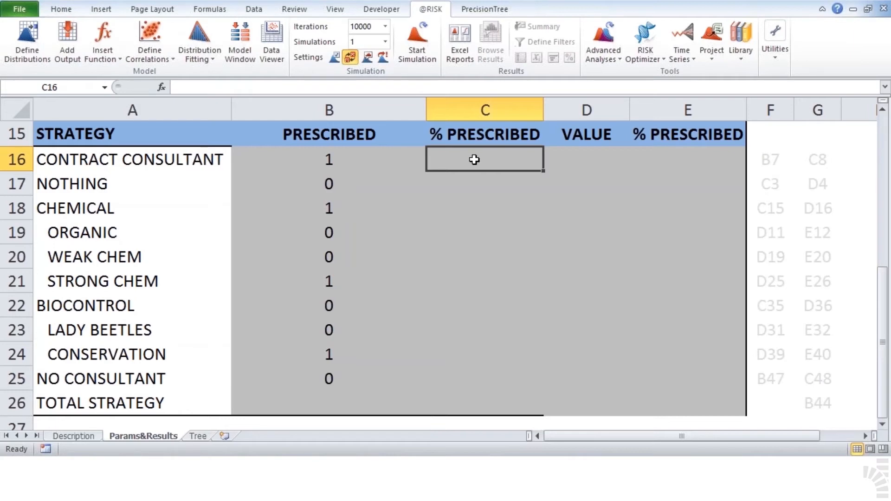
text(=RISKMEAN()
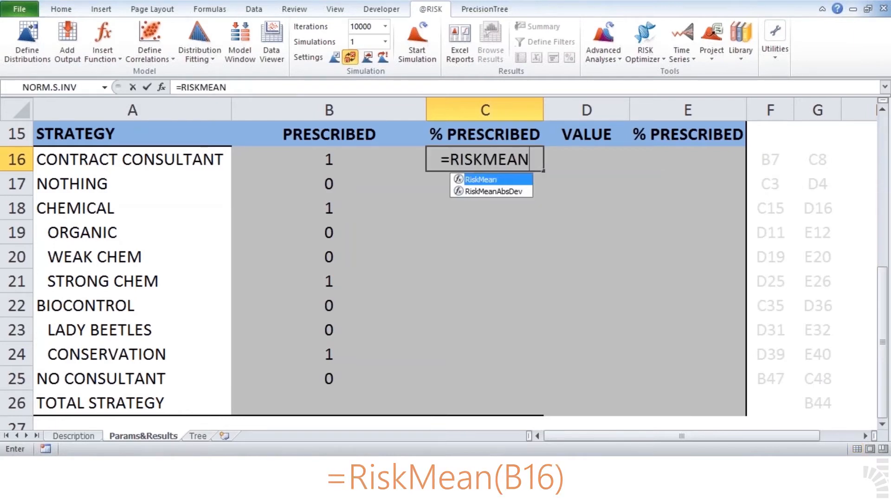
click(315, 160)
key(ctrl+Return)
key(ctrl+c)
drag(485, 184, 485, 378)
key(Return)
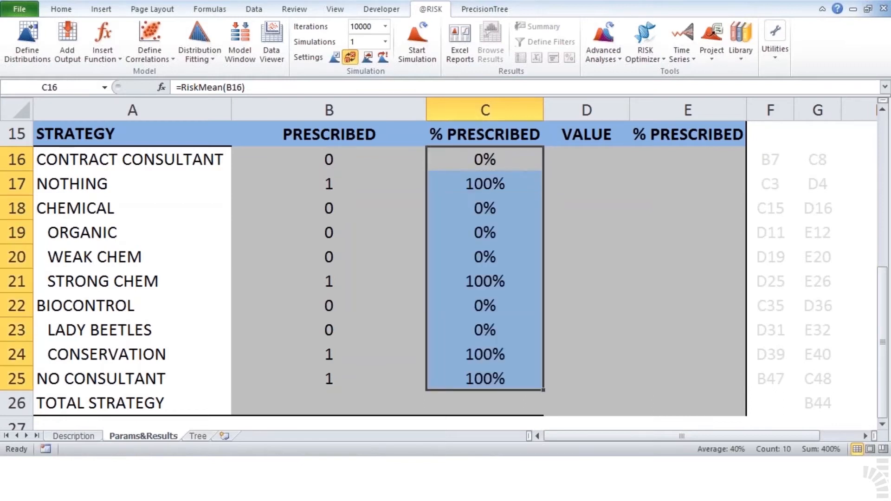
Enter =Tree!C8 in D16 as the CONTRACT CONSULTANT value, linking to the Mitigation strategy value on the Tree sheet.
key(Down)
key(Up)
key(Right)
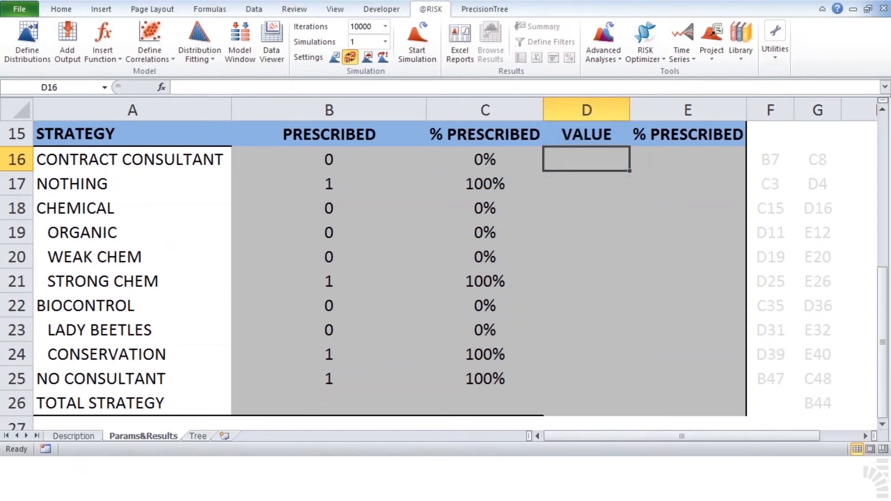
text(=)
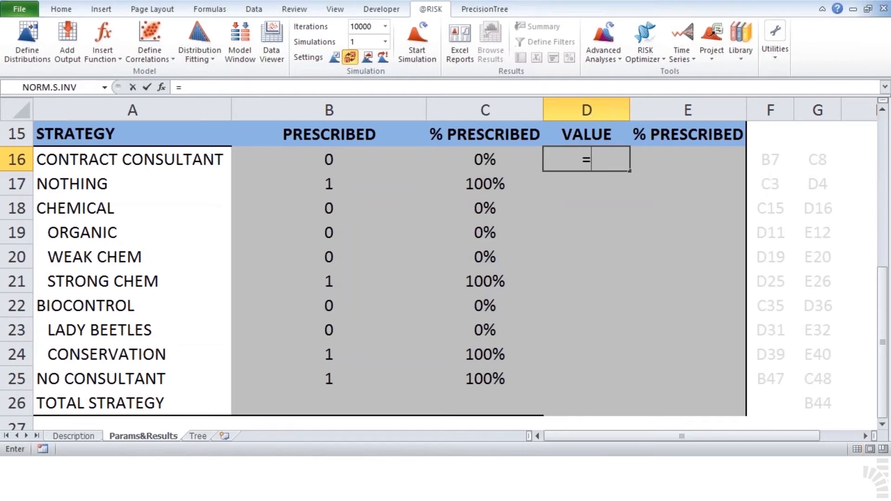
click(199, 436)
click(316, 233)
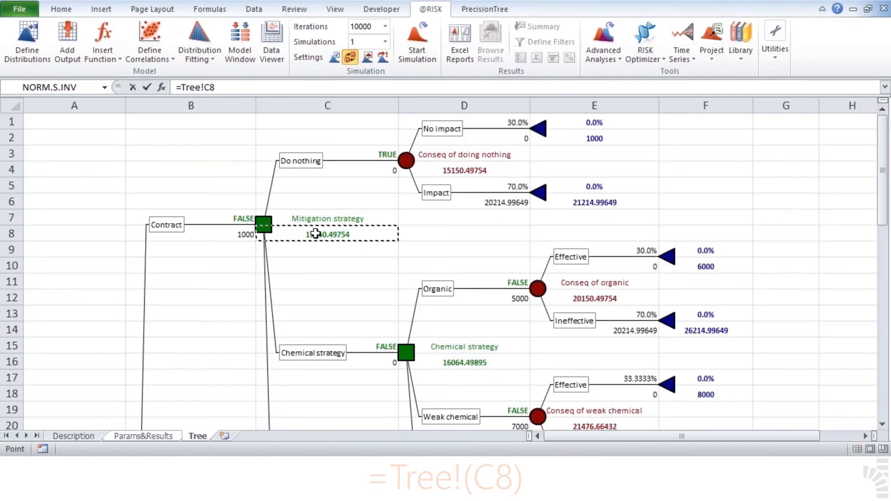
key(Return)
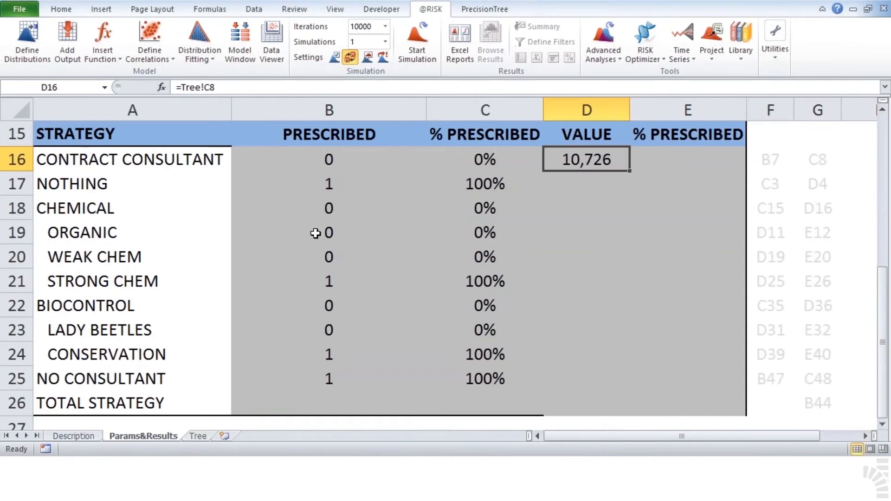
Copy the D16 formula down the VALUE column through D26, the TOTAL STRATEGY row.
key(ctrl+c)
key(shift+Down)
key(shift+Down)
key(shift+Down)
key(shift+Down)
key(shift+Down)
key(shift+Down)
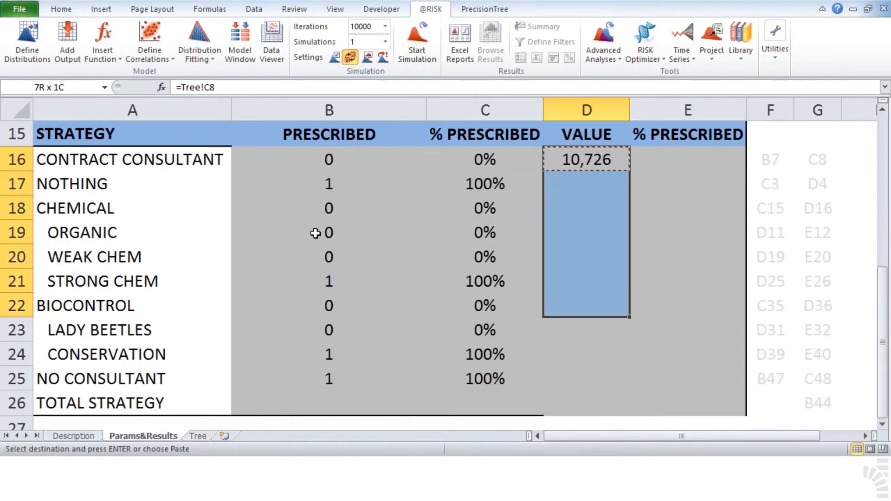
key(shift+Down)
key(shift+Down)
key(shift+Down)
key(shift+Down)
key(Return)
Change the NOTHING value formula in D17 to reference Tree!D4.
key(Down)
key(Up)
key(F2)
key(Return)
key(F2)
key(BackSpace)
key(BackSpace)
text(D4)
key(Return)
Change the CHEMICAL value formula in D18 to reference Tree!D16.
key(F2)
key(BackSpace)
key(BackSpace)
key(BackSpace)
text(D16)
key(Return)
Change the ORGANIC value formula in D19 to reference Tree!E12.
key(F2)
key(BackSpace)
key(BackSpace)
key(BackSpace)
text(E12)
key(Return)
Change the WEAK CHEM value formula in D20 to reference Tree!E20.
key(Down)
key(F2)
key(BackSpace)
key(BackSpace)
key(BackSpace)
text(E20)
key(Return)
Change the STRONG CHEM value formula in D21 to reference Tree!E26.
key(F2)
key(BackSpace)
key(BackSpace)
key(BackSpace)
text(E26)
key(ctrl+Return)
Change the BIOCONTROL value formula in D22 to reference Tree!D36.
key(Down)
key(F2)
key(BackSpace)
key(BackSpace)
key(BackSpace)
text(D36)
key(ctrl+Return)
Change the LADY BEETLES value formula in D23 to reference Tree!E32.
key(Down)
key(F2)
key(BackSpace)
key(BackSpace)
key(BackSpace)
text(E32)
key(ctrl+Return)
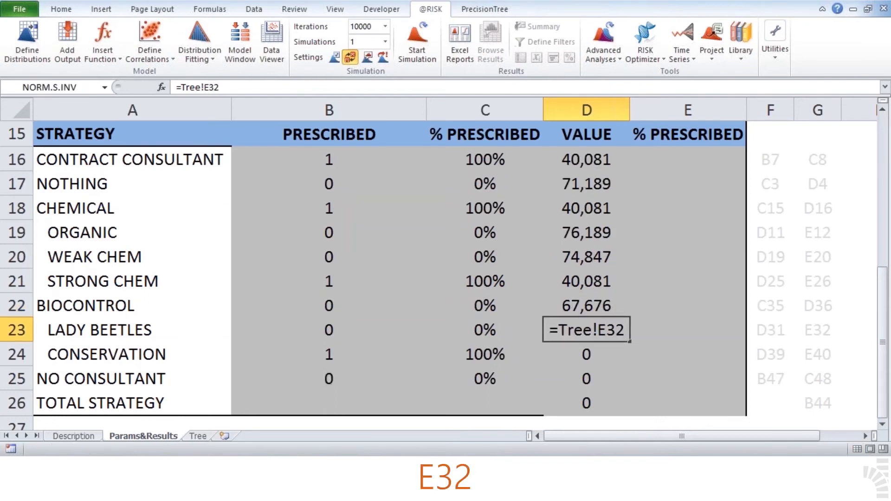
Change the CONSERVATION value formula in D24 to reference Tree!E40.
key(Down)
key(F2)
key(BackSpace)
key(BackSpace)
key(BackSpace)
text(E40)
key(ctrl+Return)
Change the NO CONSULTANT value formula in D25 to reference Tree!C48.
key(Down)
key(F2)
key(BackSpace)
key(BackSpace)
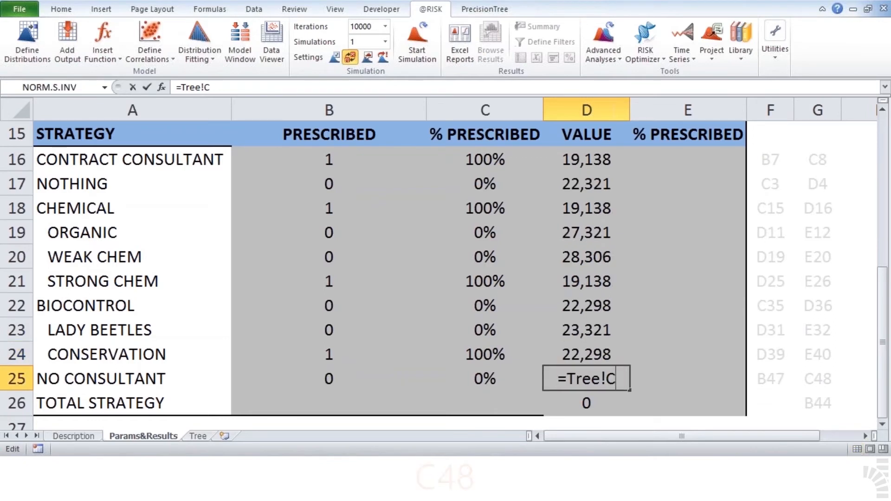
text(48)
key(ctrl+Return)
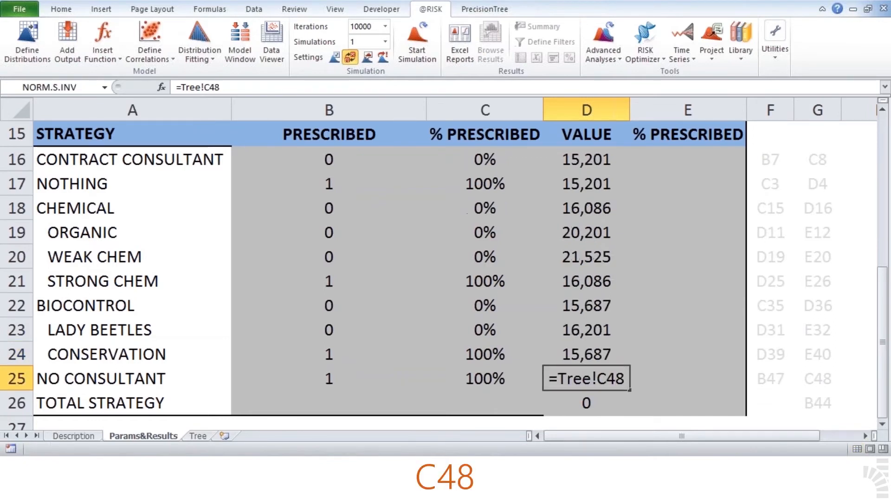
Change the TOTAL STRATEGY value formula in D26 to reference Tree!B44.
key(Down)
key(F2)
key(BackSpace)
key(BackSpace)
key(BackSpace)
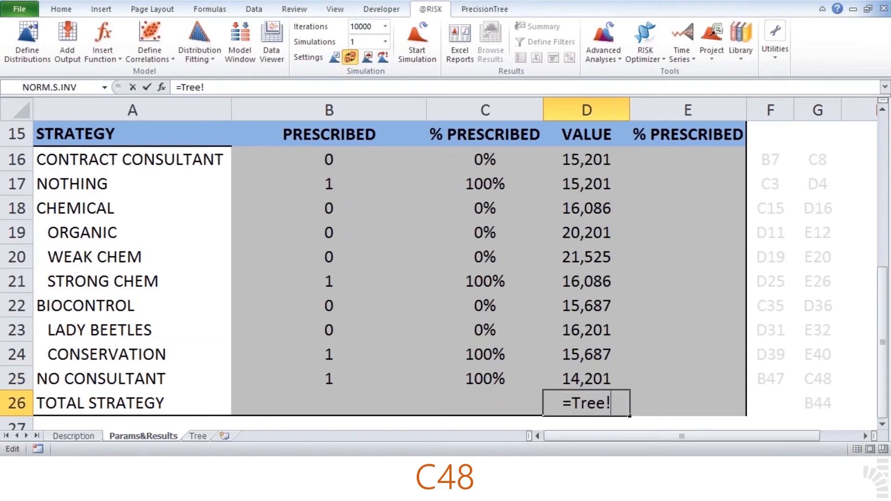
text(B44)
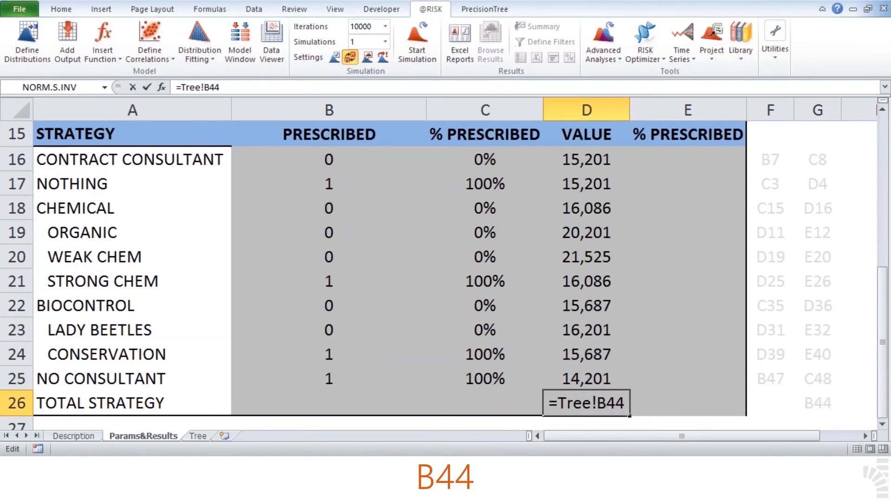
Enter =RiskMean(D16) in E16 beside the VALUE column and copy it down through E26.
click(656, 156)
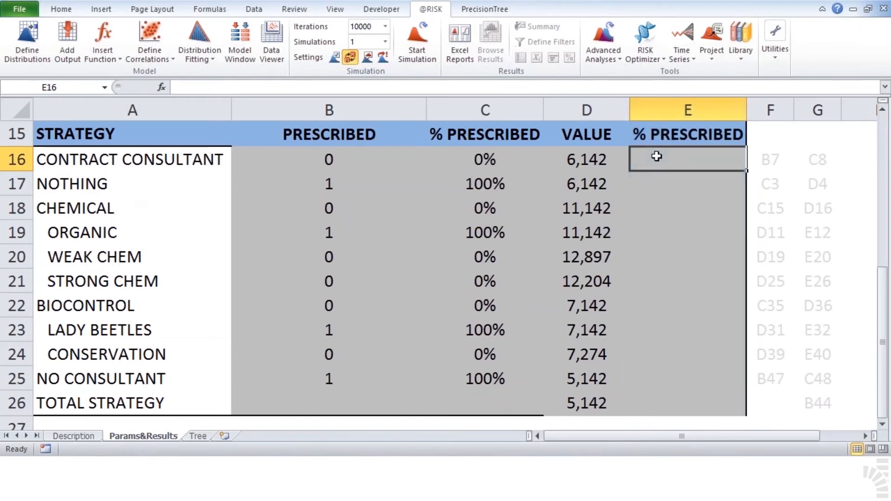
text(=RISKMEAN()
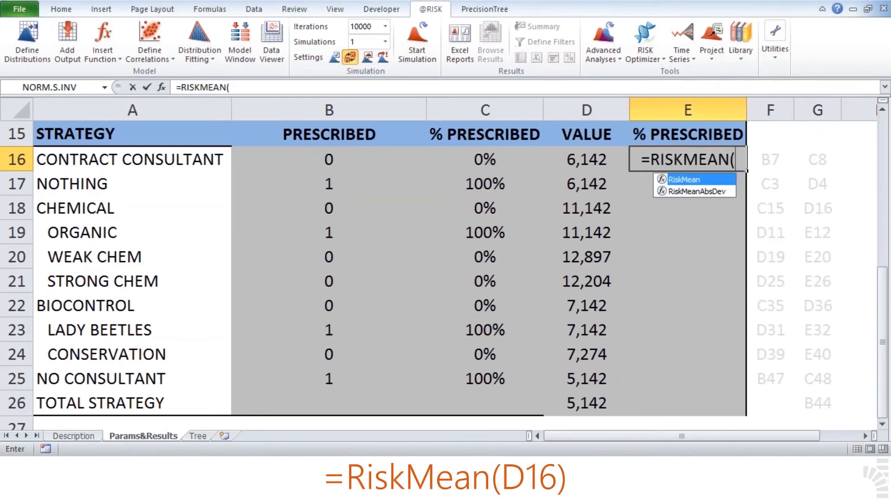
key(Left)
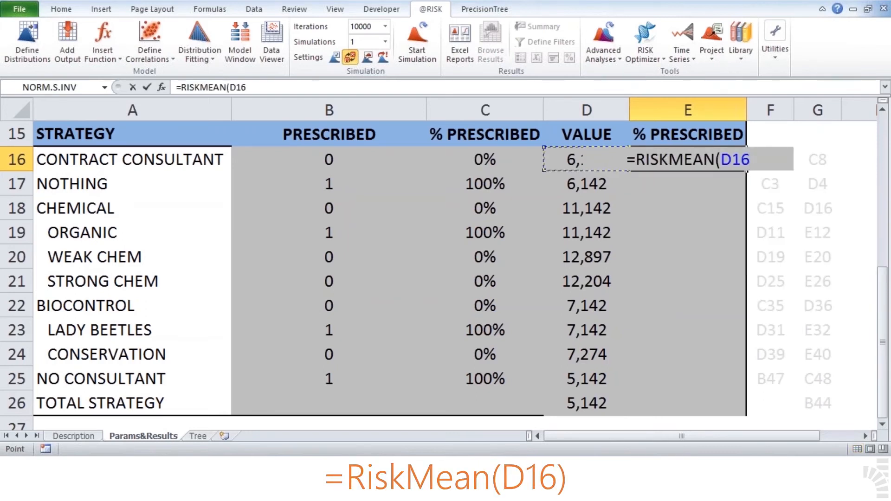
key(ctrl+Return)
key(ctrl+c)
drag(687, 160, 688, 402)
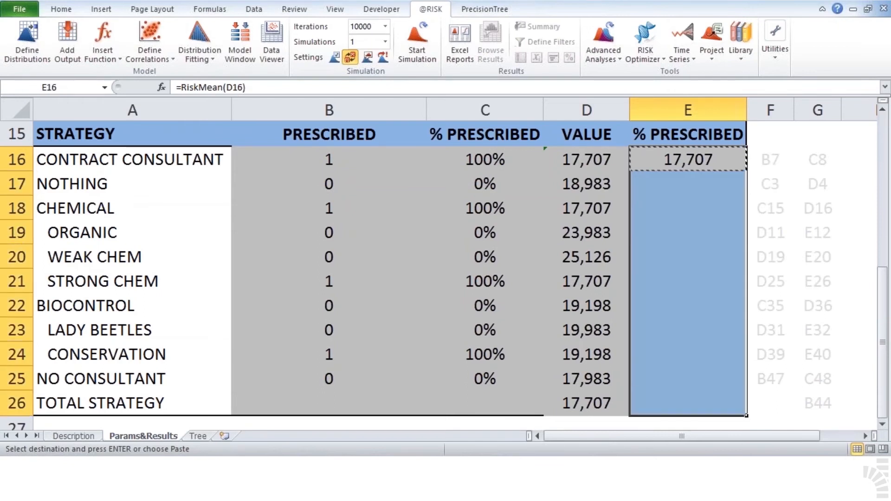
key(Return)
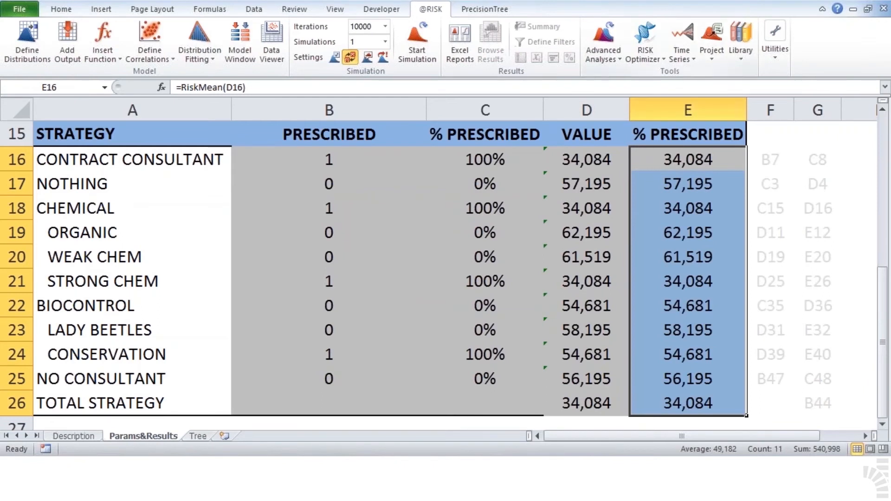
key(Left)
key(Left)
key(Left)
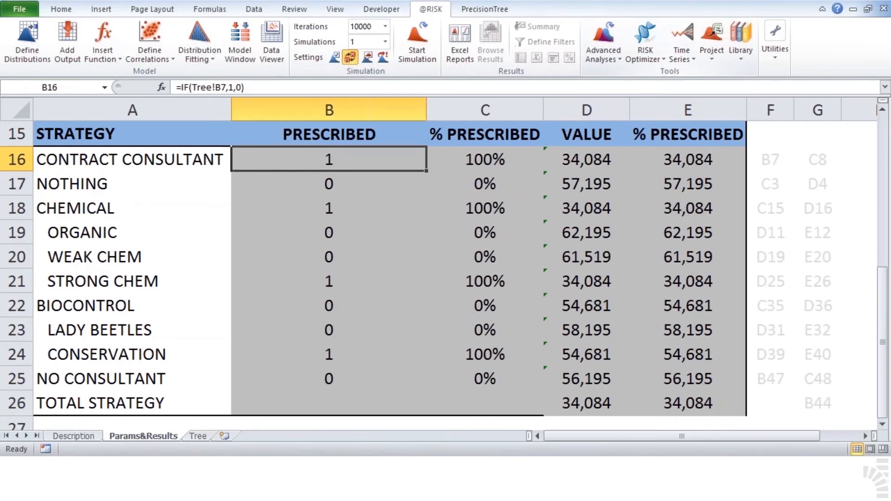
key(ctrl+shift+Down)
click(67, 41)
click(514, 305)
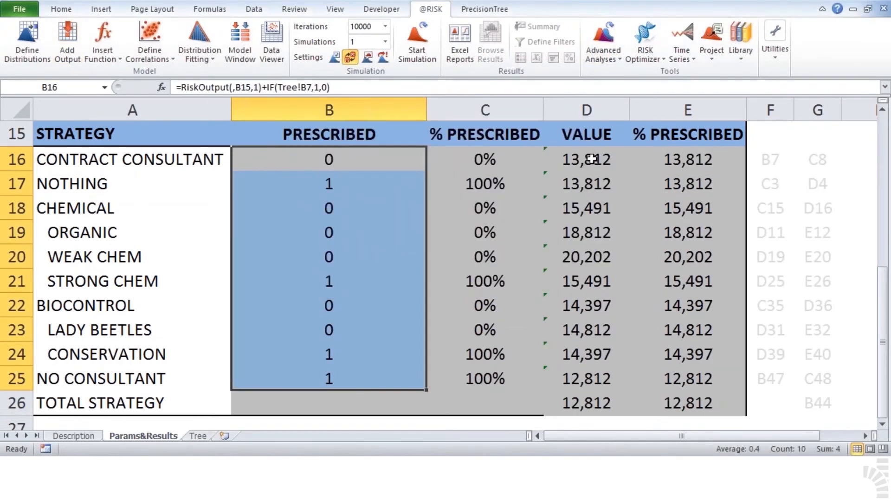
click(591, 158)
key(ctrl+shift+Down)
click(68, 42)
click(514, 304)
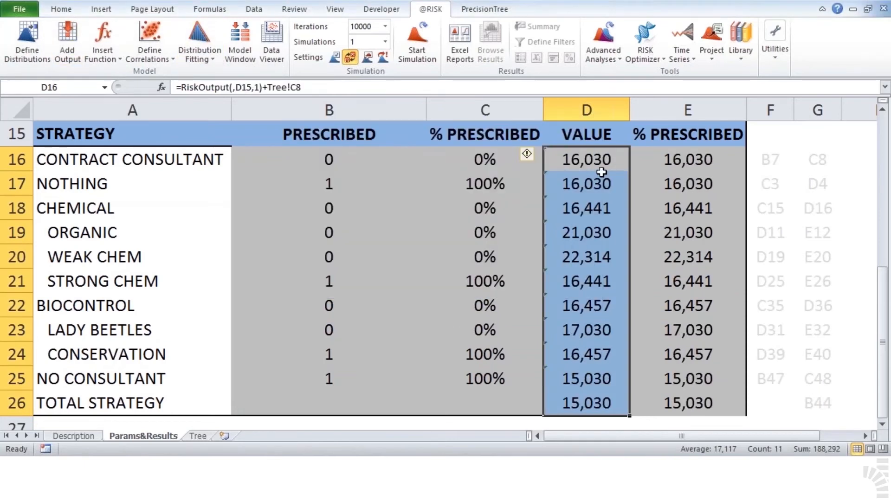
Examine the RiskOutput formulas in B16 and D16 and the RiskMean formulas in C16 and E16 without editing them.
click(599, 159)
key(F2)
key(Escape)
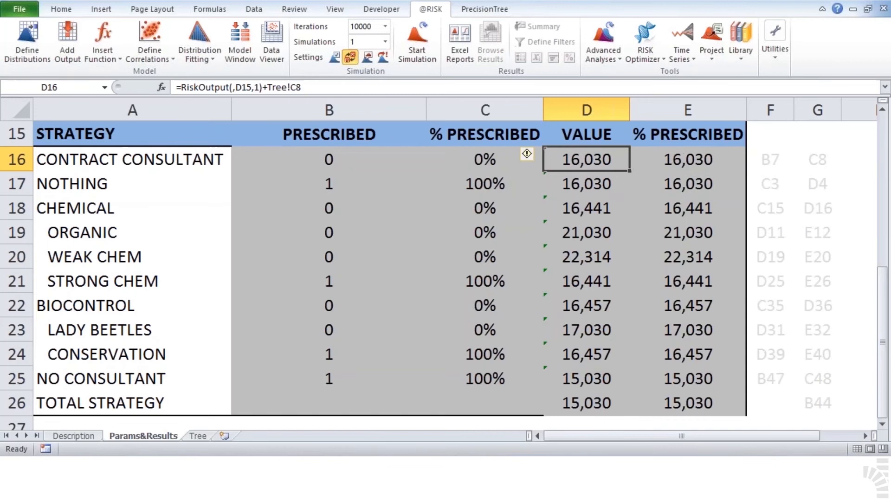
click(341, 159)
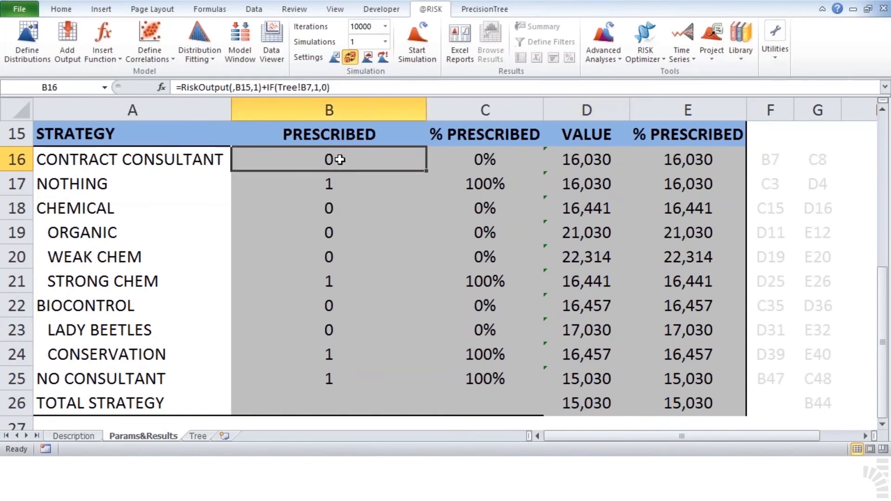
key(F2)
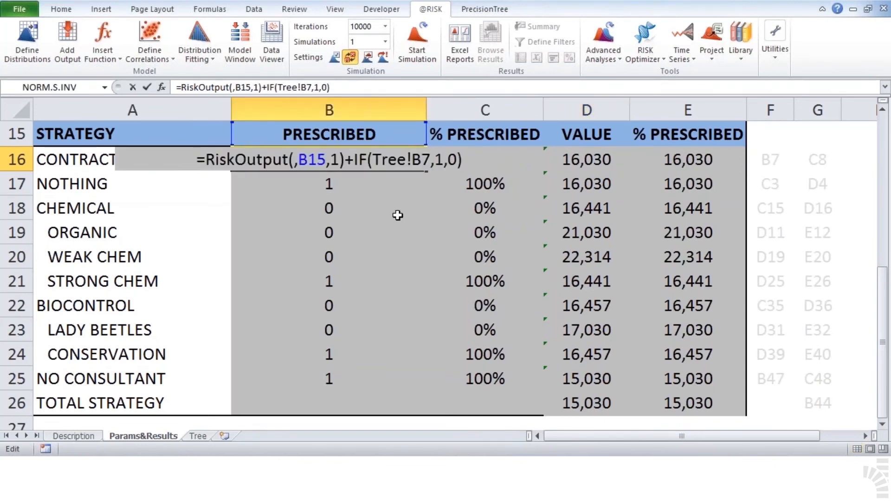
key(Escape)
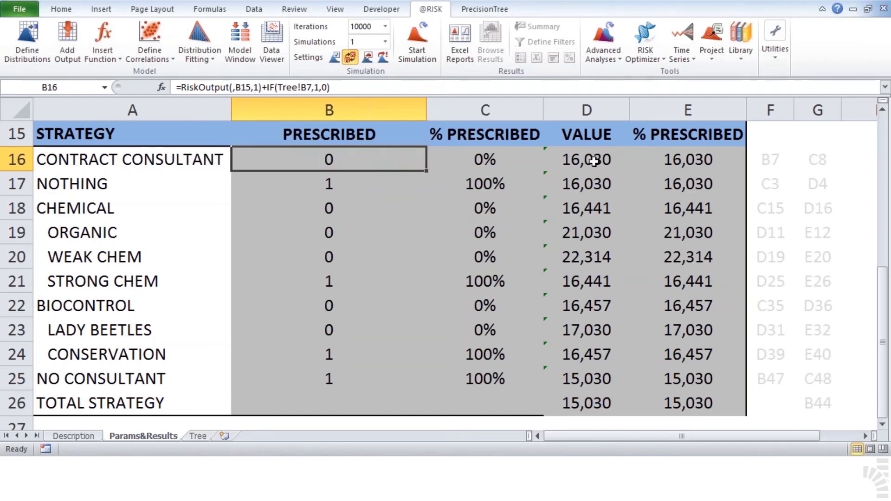
click(597, 159)
key(F2)
key(Escape)
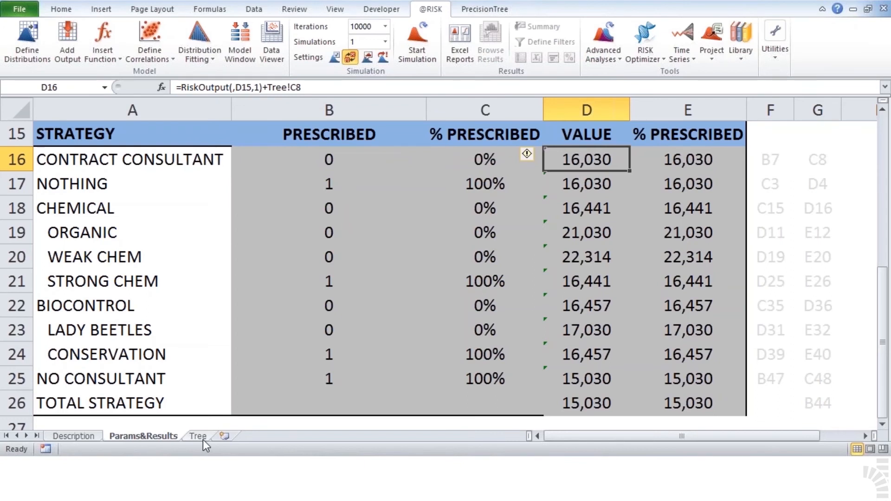
click(471, 156)
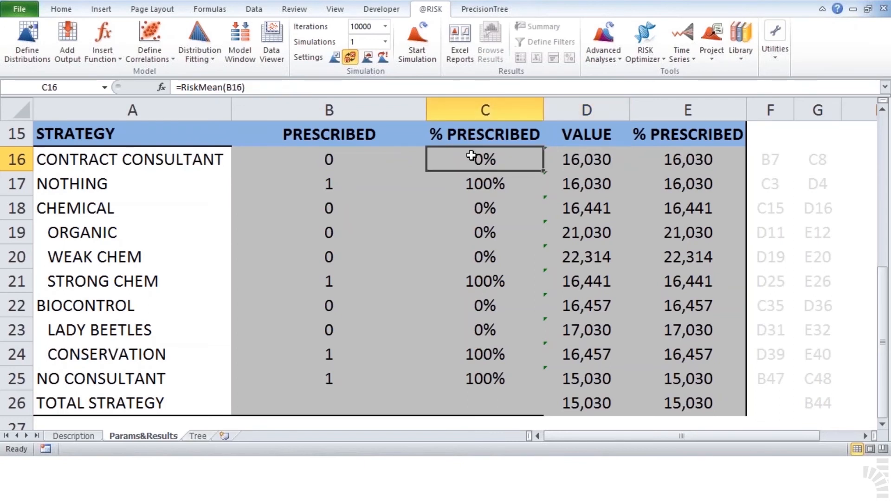
double_click(498, 164)
key(Escape)
click(647, 163)
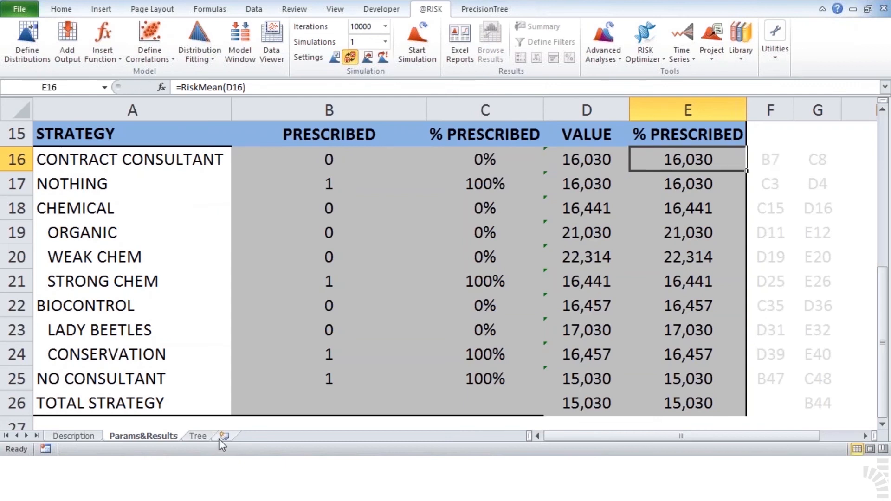
click(207, 435)
scroll(114, 371, down, 10)
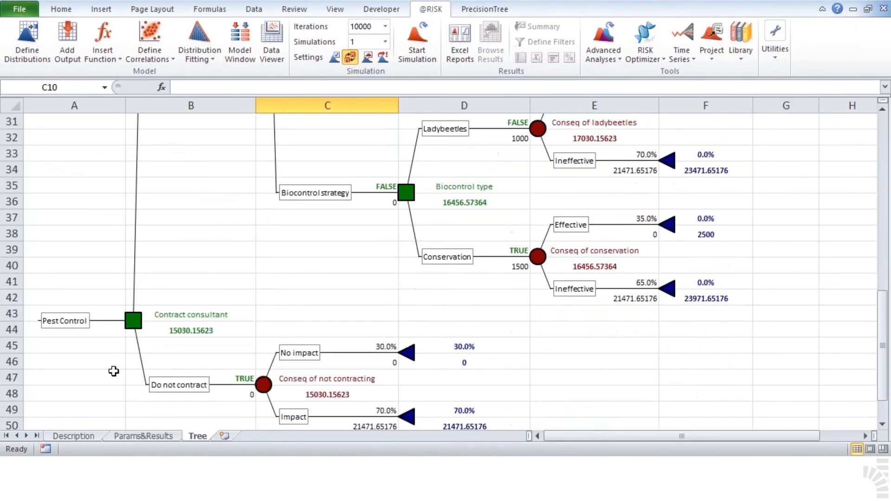
click(64, 324)
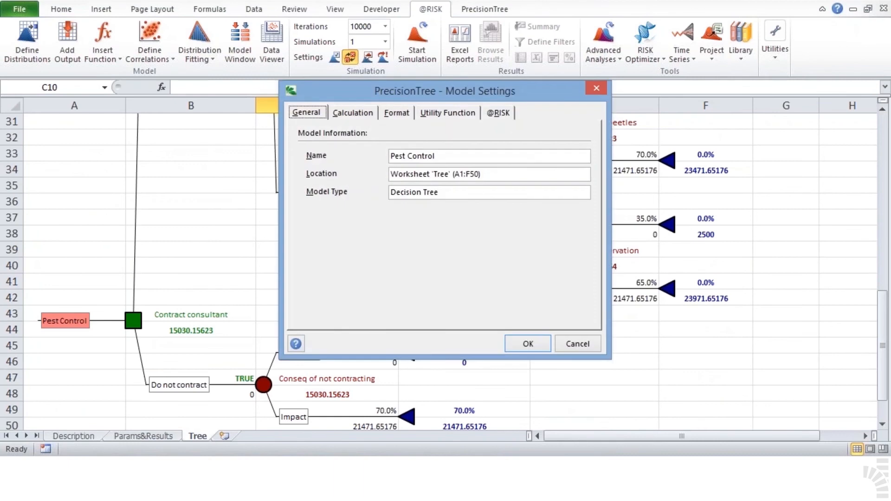
click(497, 113)
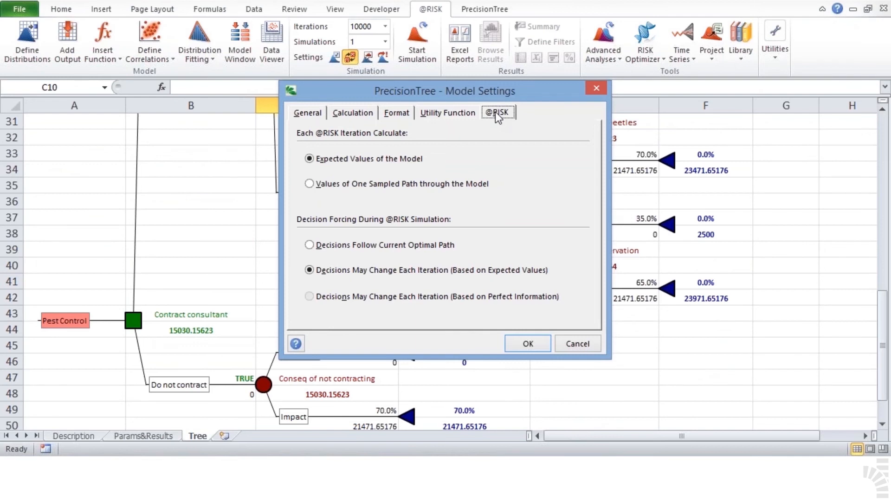
click(527, 343)
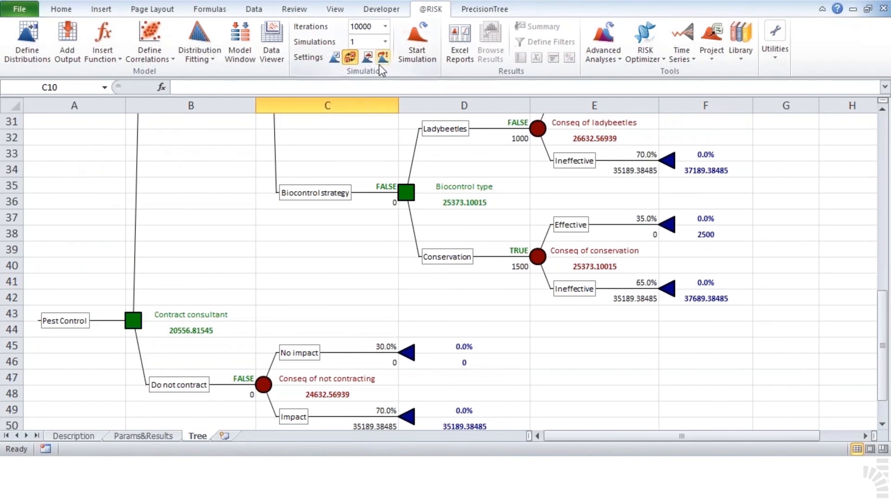
click(416, 44)
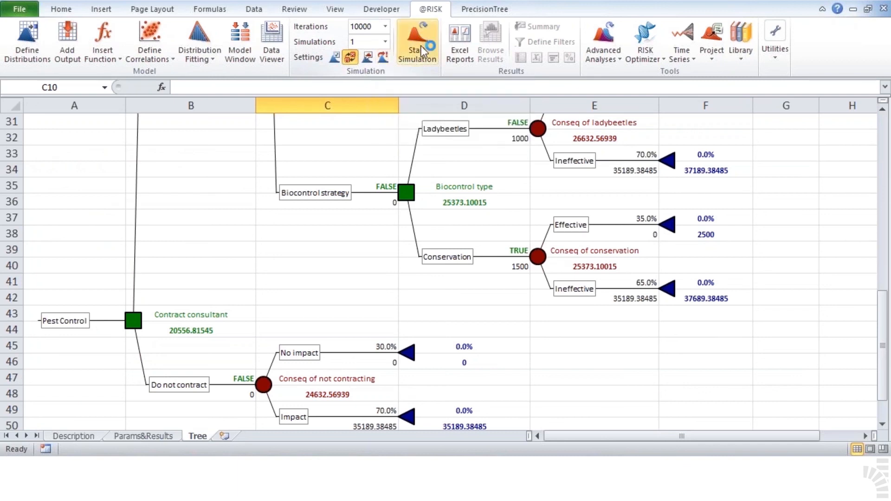